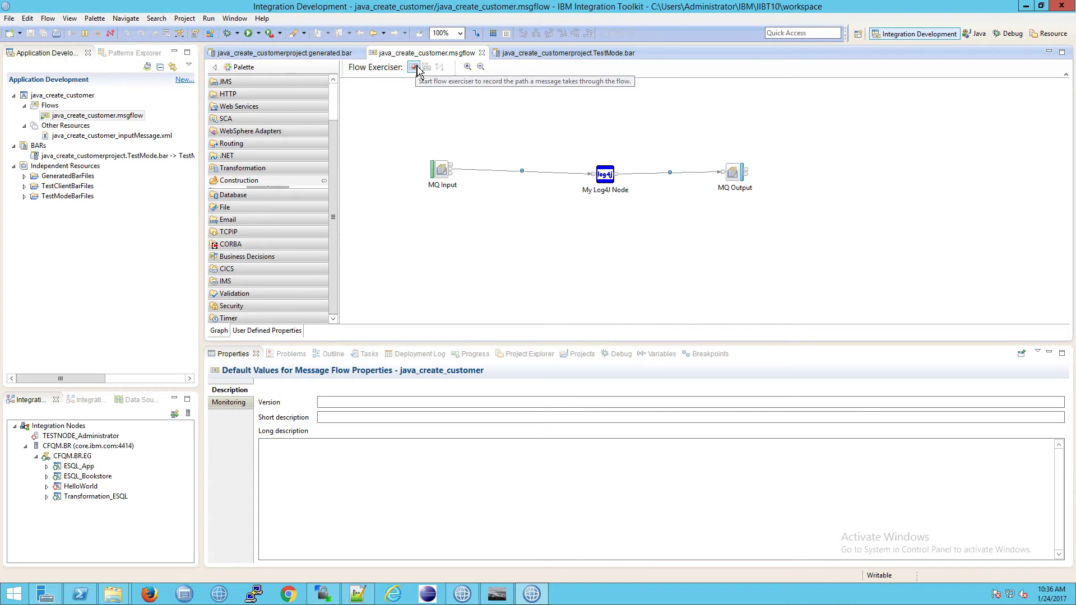
# Attempt message recording and a deployment of the java_create_customer flow to CFQM.BR.EG; both fail.
pyautogui.click(415, 69)
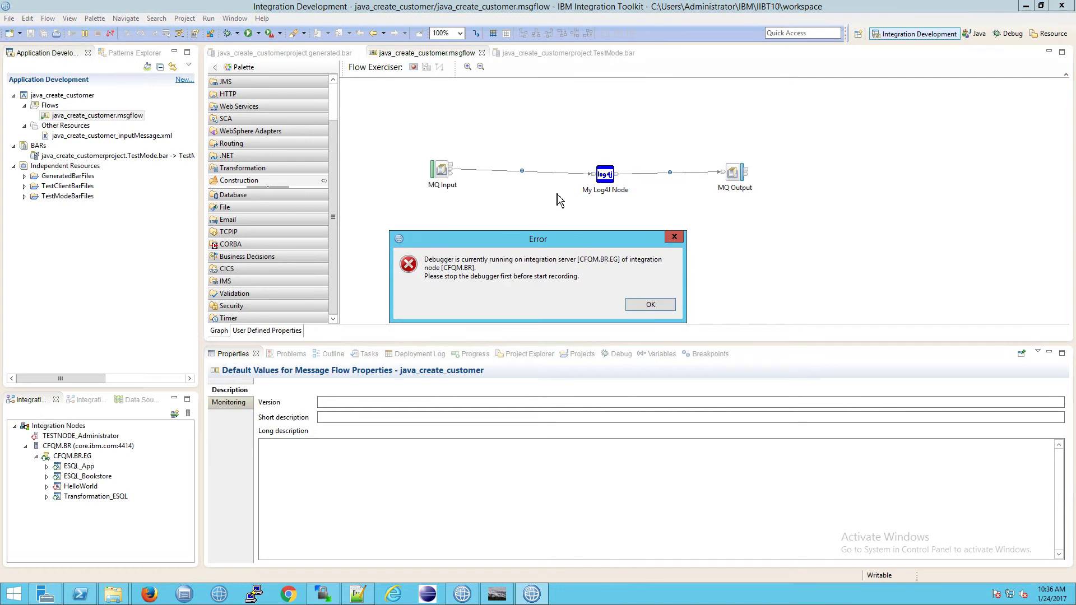
pyautogui.click(651, 305)
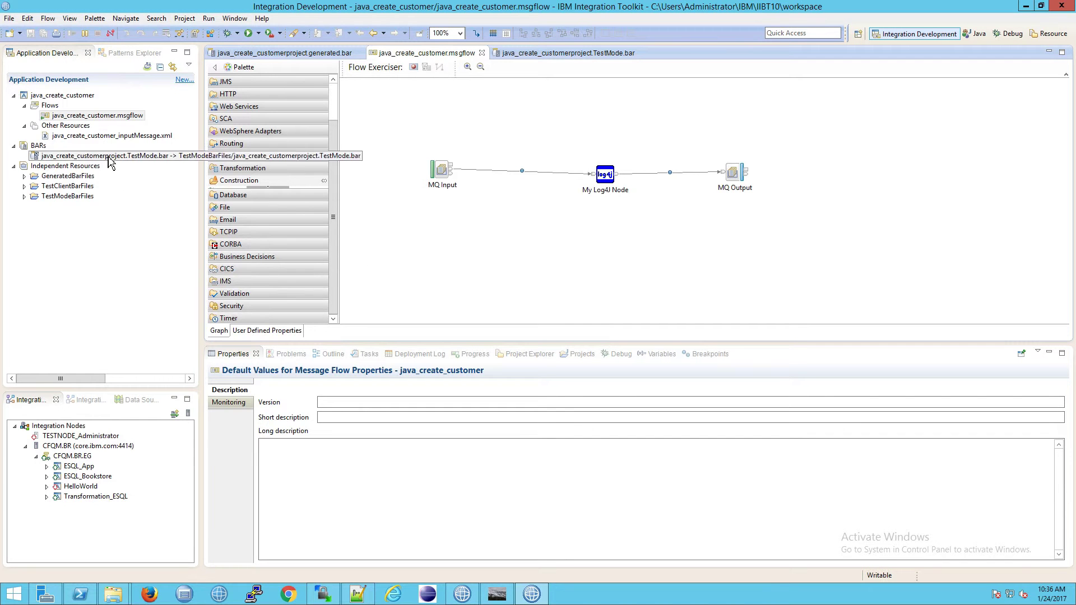
pyautogui.click(120, 118)
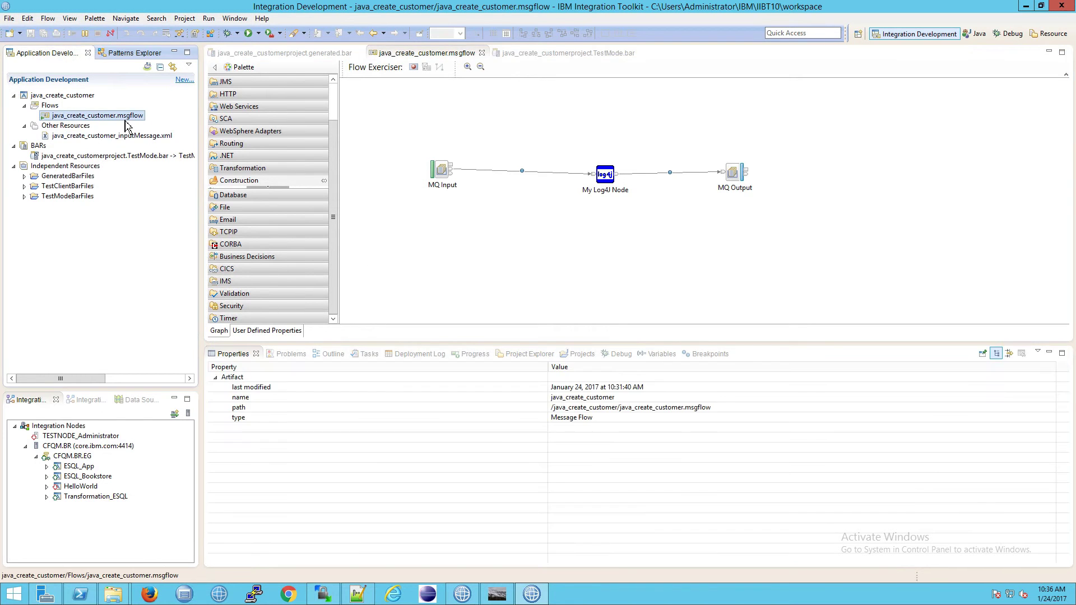
pyautogui.moveTo(120, 122); pyautogui.dragTo(91, 459)
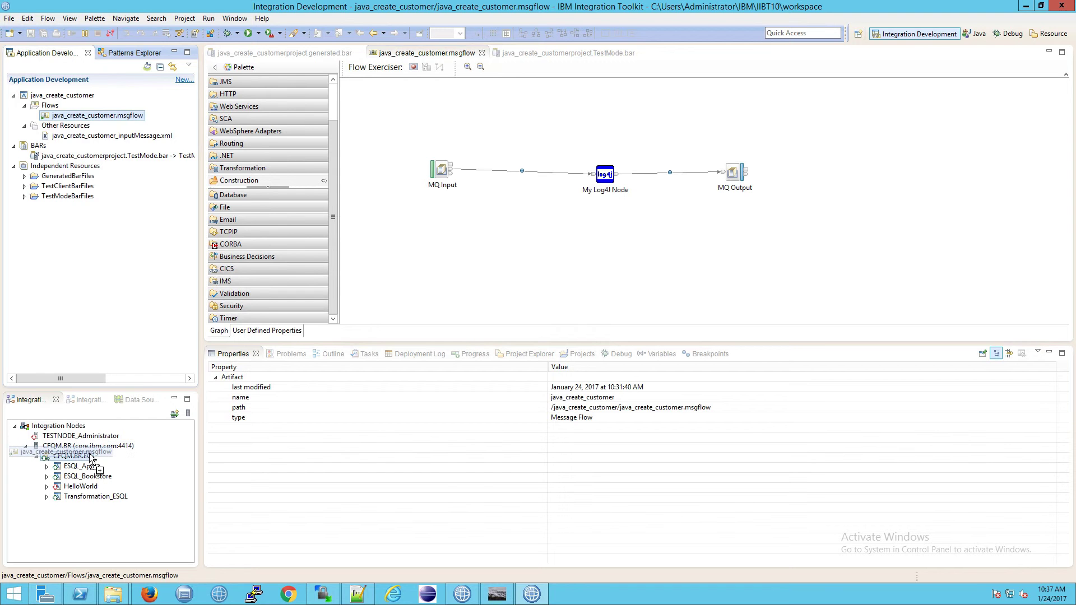
pyautogui.moveTo(91, 460); pyautogui.dragTo(91, 460)
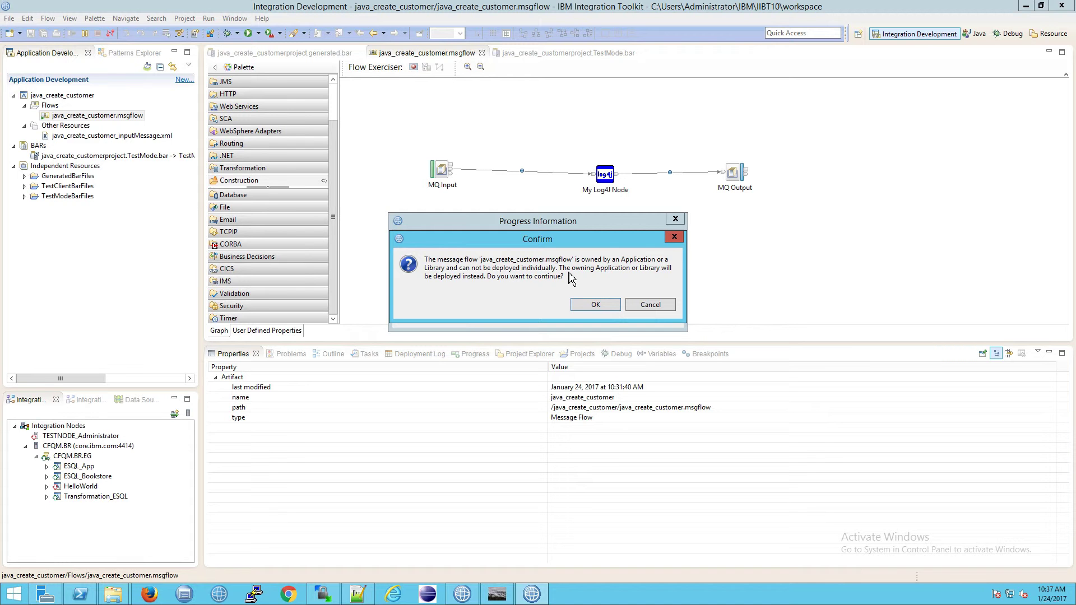
pyautogui.click(614, 308)
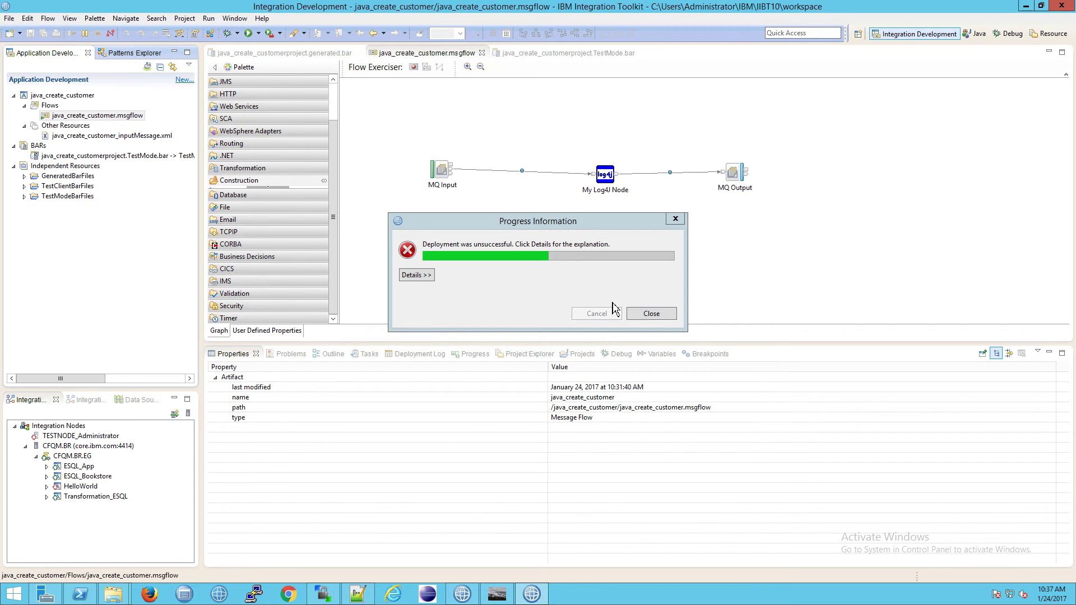
pyautogui.click(649, 313)
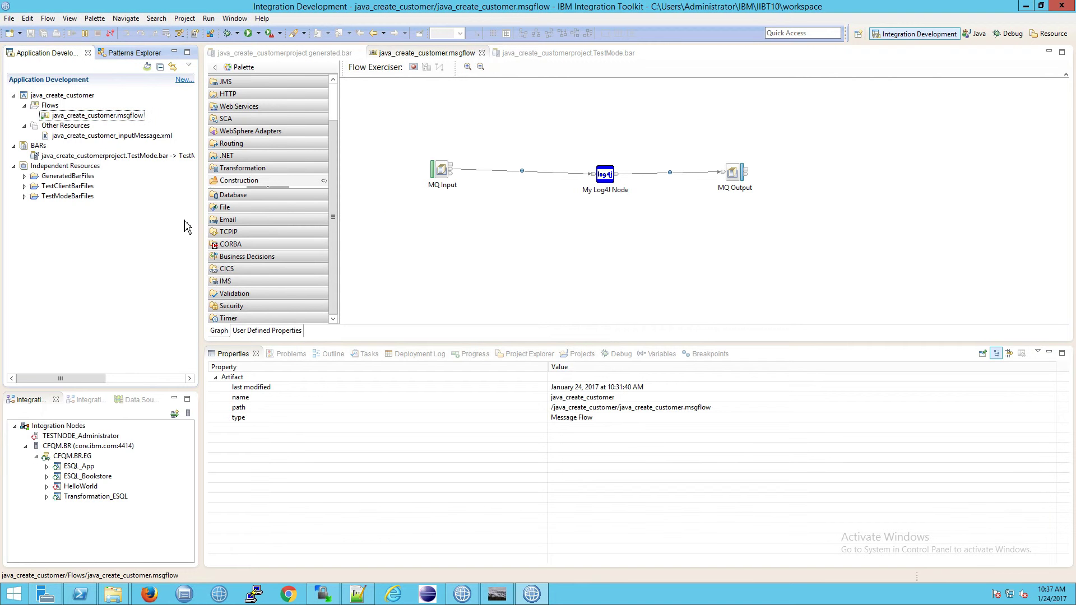
# Drag the java_create_customer project onto the CFQM.BR.EG integration server.
pyautogui.click(46, 97)
pyautogui.moveTo(30, 101); pyautogui.dragTo(72, 435)
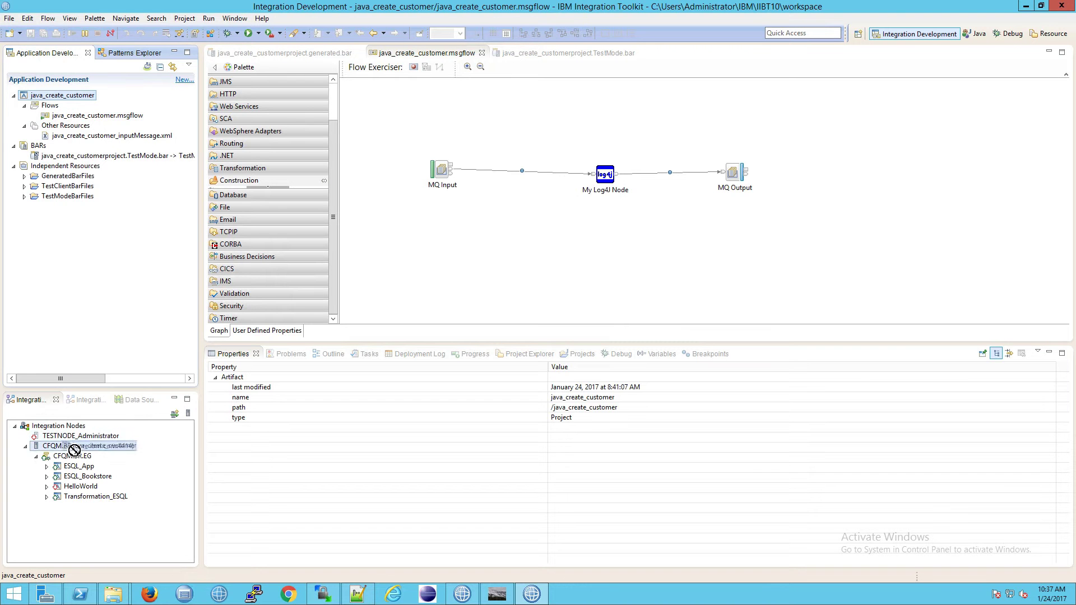
pyautogui.moveTo(72, 435); pyautogui.dragTo(82, 462)
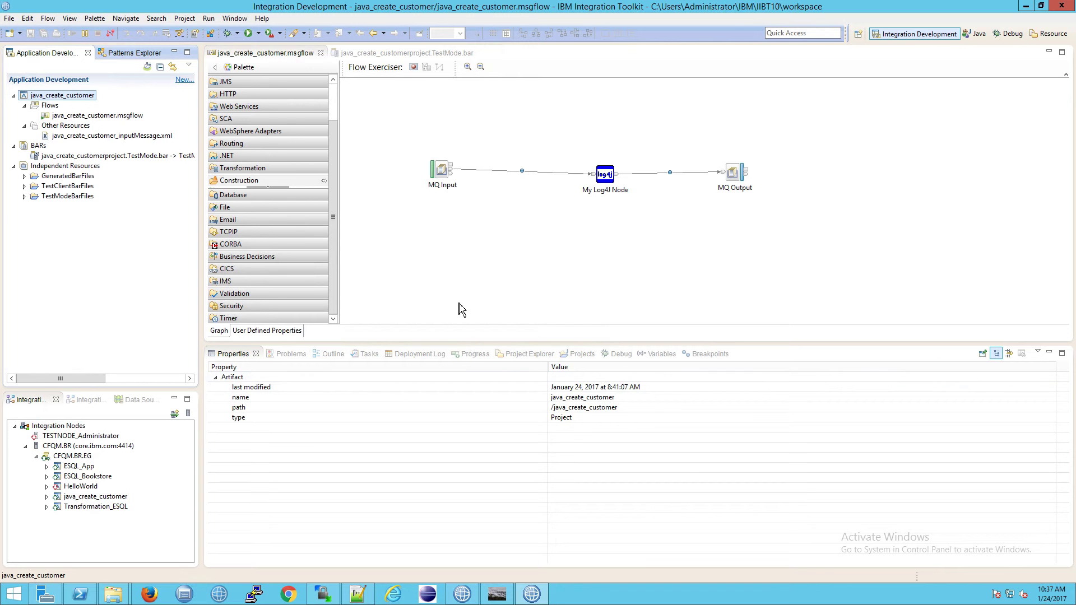
# Rename the My Log4J Node to Sean's Node and save the flow.
pyautogui.click(607, 186)
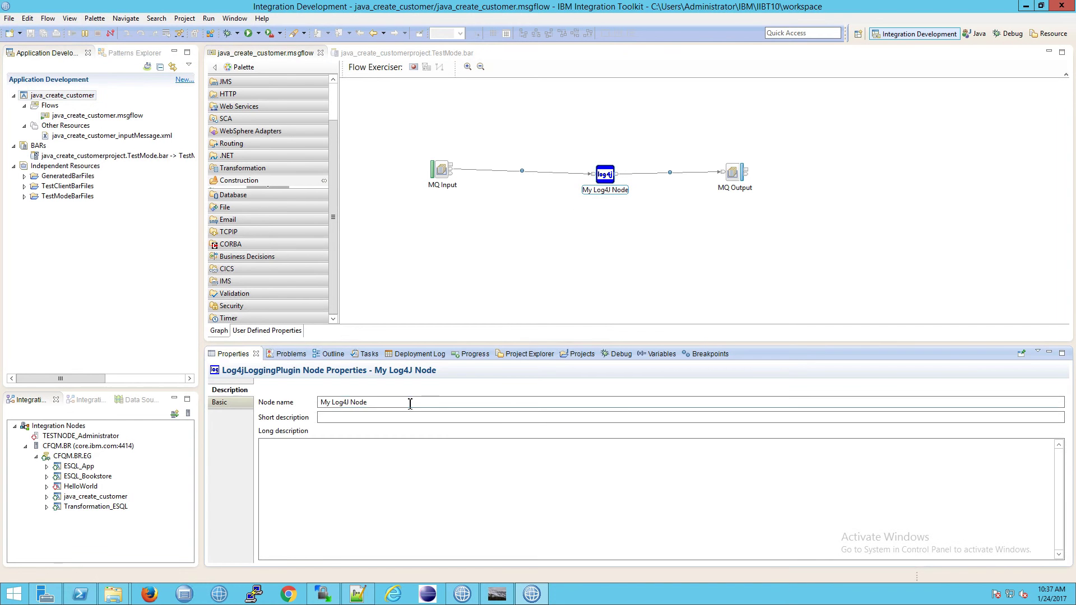
pyautogui.moveTo(410, 404); pyautogui.dragTo(252, 403)
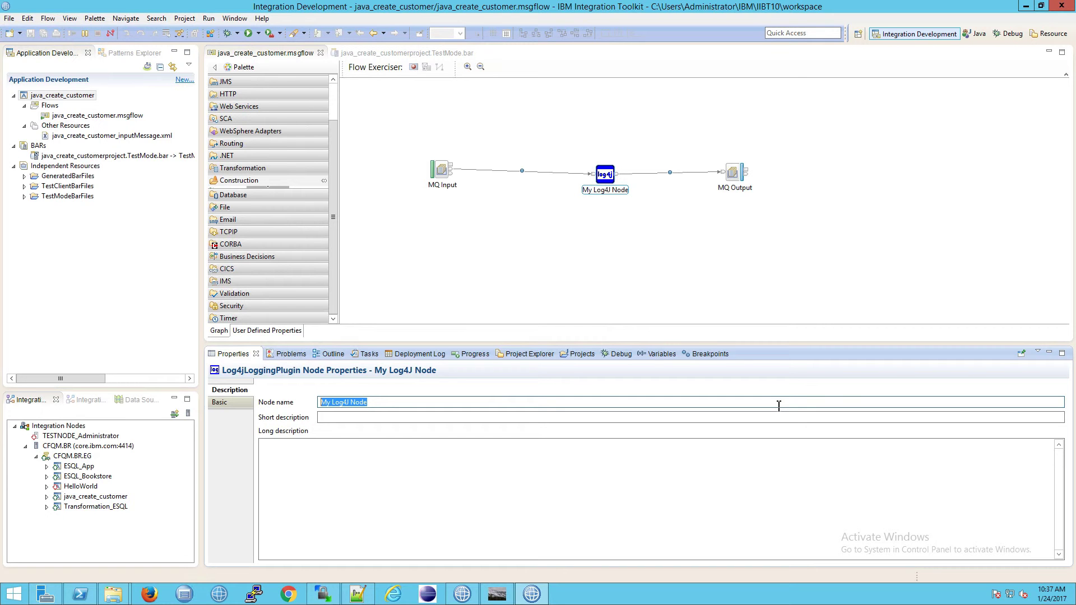
pyautogui.write("Sean's Node")
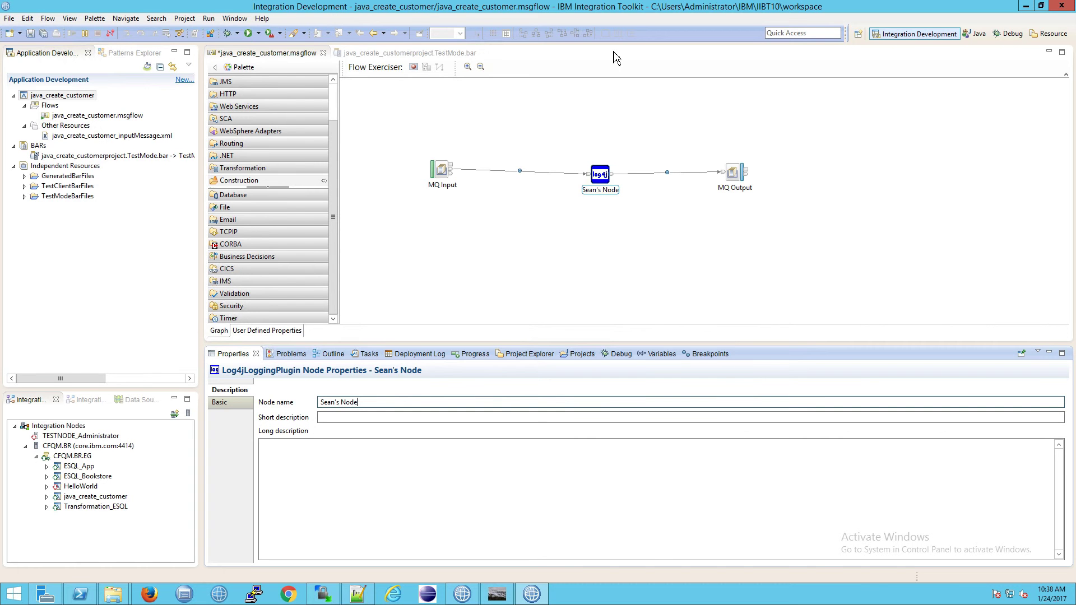
pyautogui.hotkey('ctrl', 's')
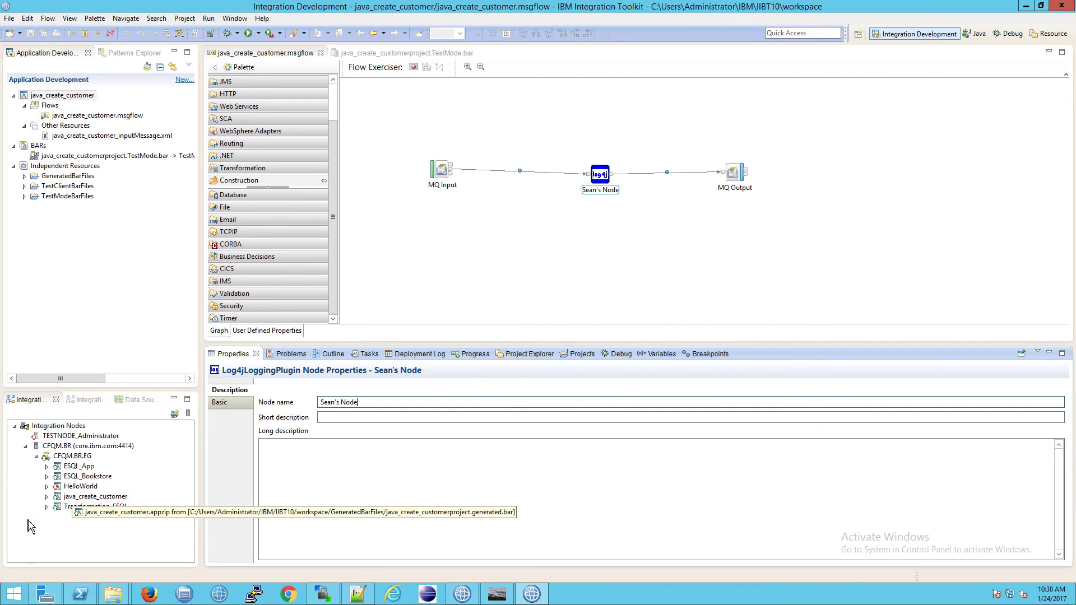
pyautogui.click(51, 243)
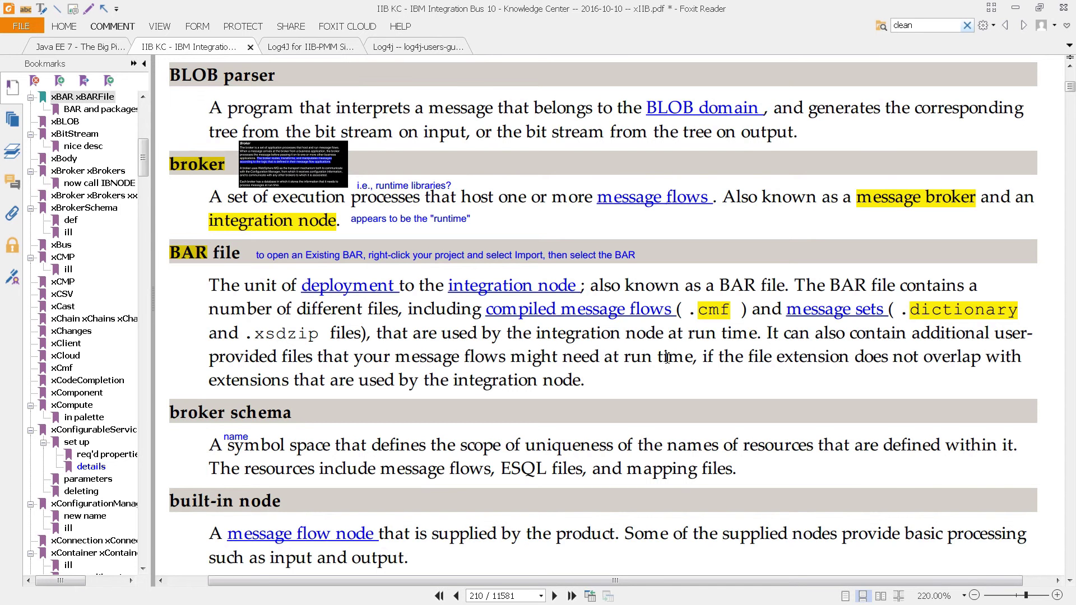
pyautogui.click(1016, 7)
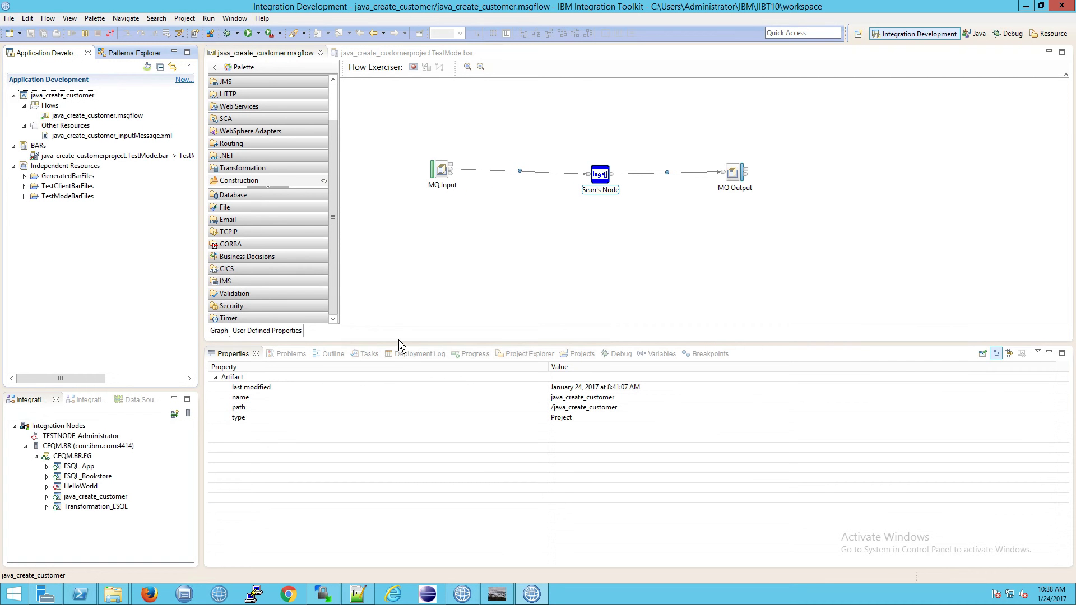
# Review Sean's Node properties, then the java_create_customer flow's properties.
pyautogui.click(593, 194)
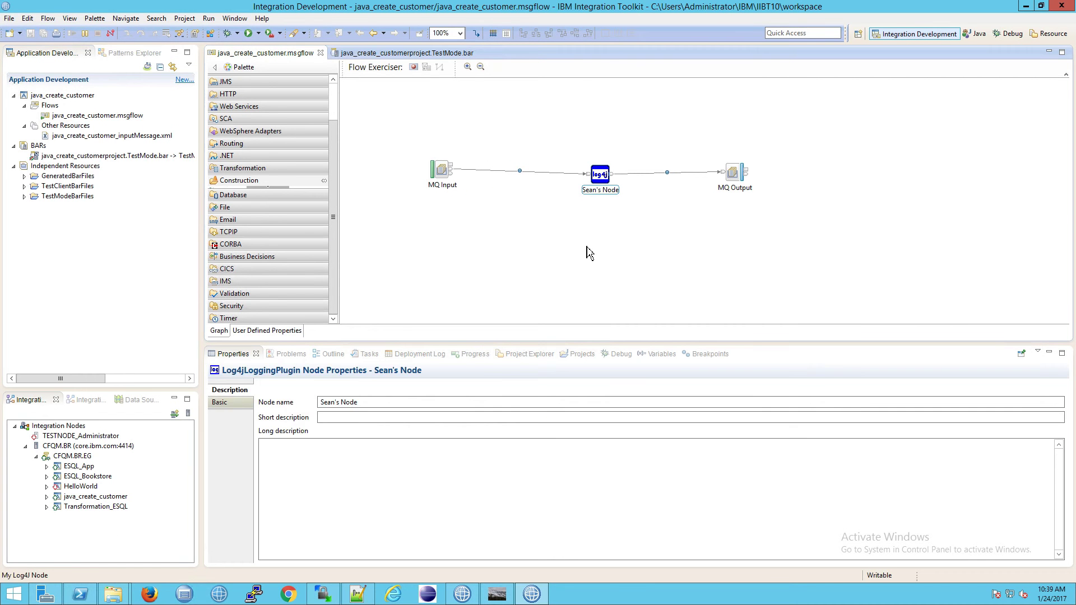
pyautogui.click(586, 246)
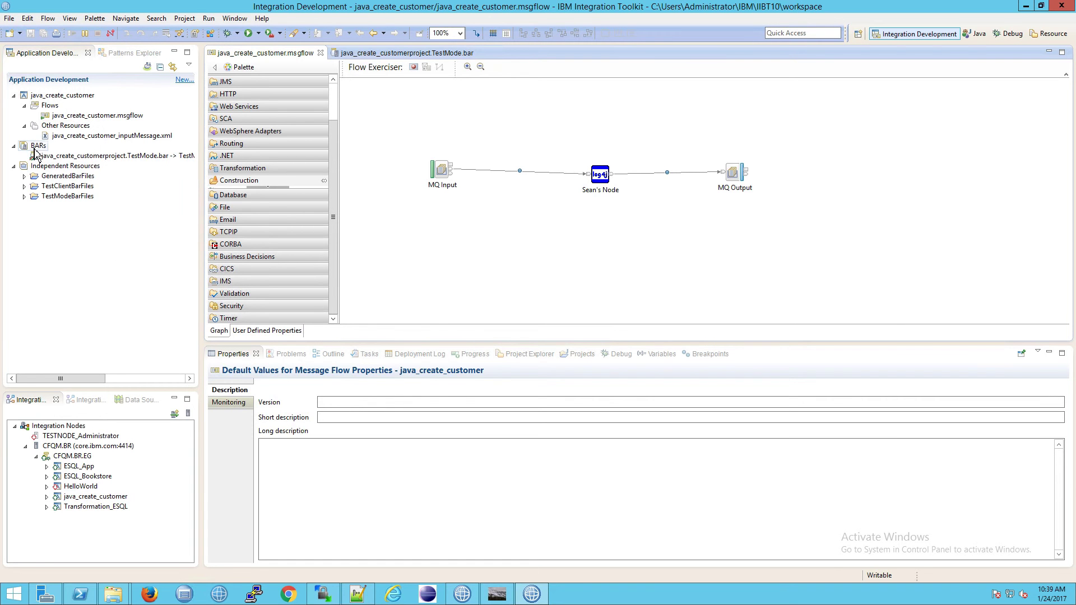
# Rebuild and save java_create_customerproject.TestMode.bar, accepting the configurable-property override.
pyautogui.doubleClick(51, 157)
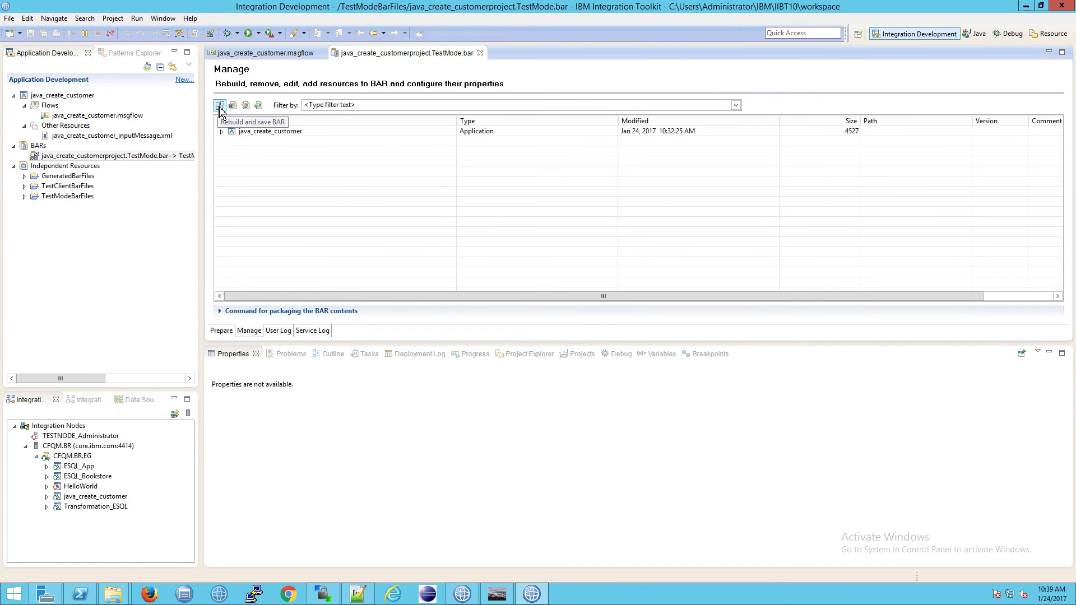
pyautogui.click(221, 112)
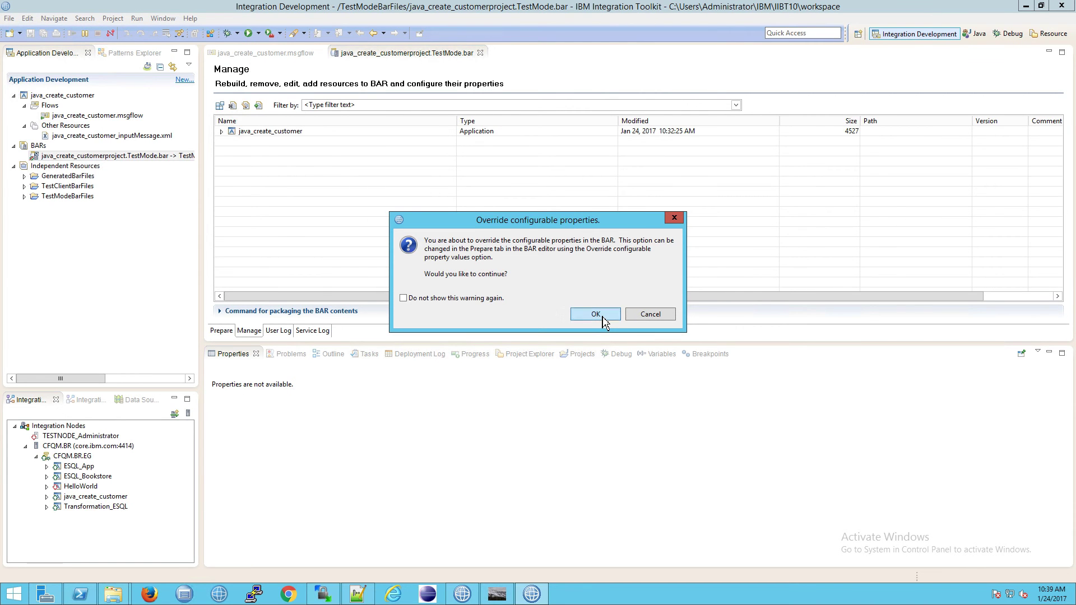
pyautogui.click(595, 314)
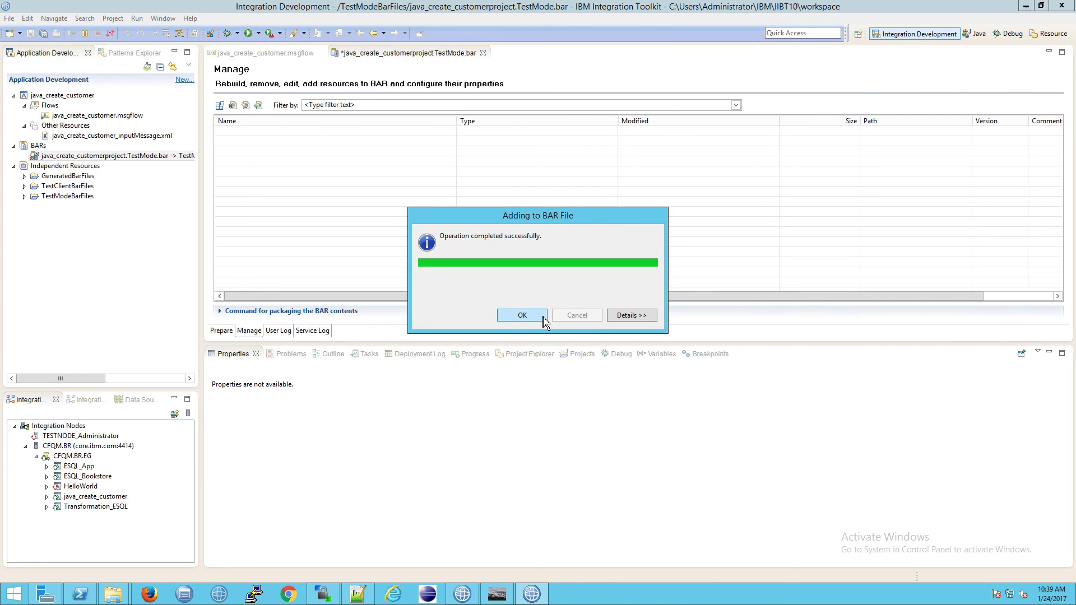
pyautogui.click(521, 315)
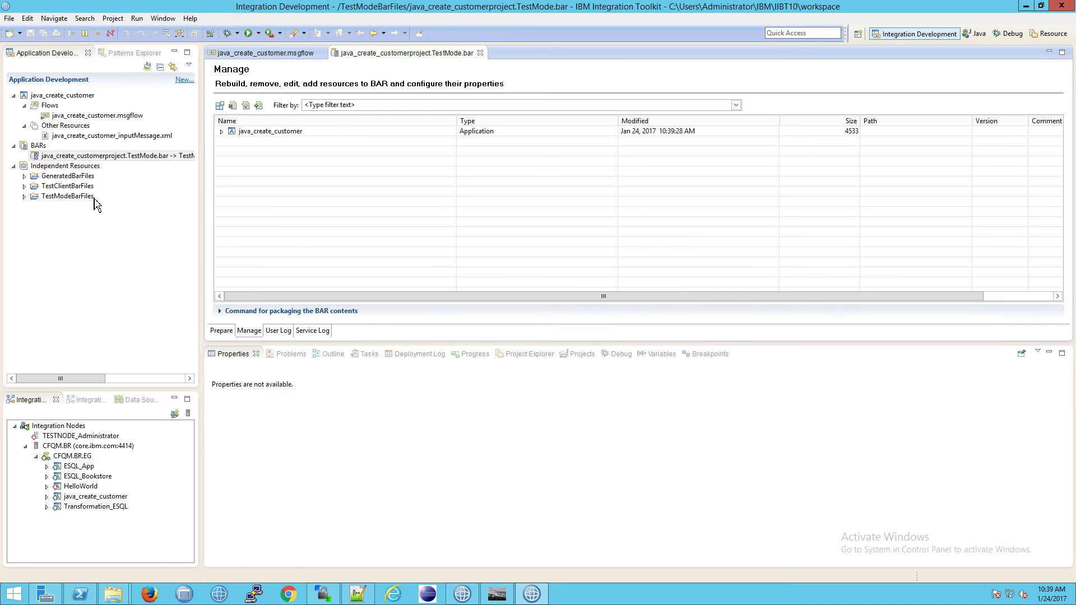
pyautogui.click(67, 158)
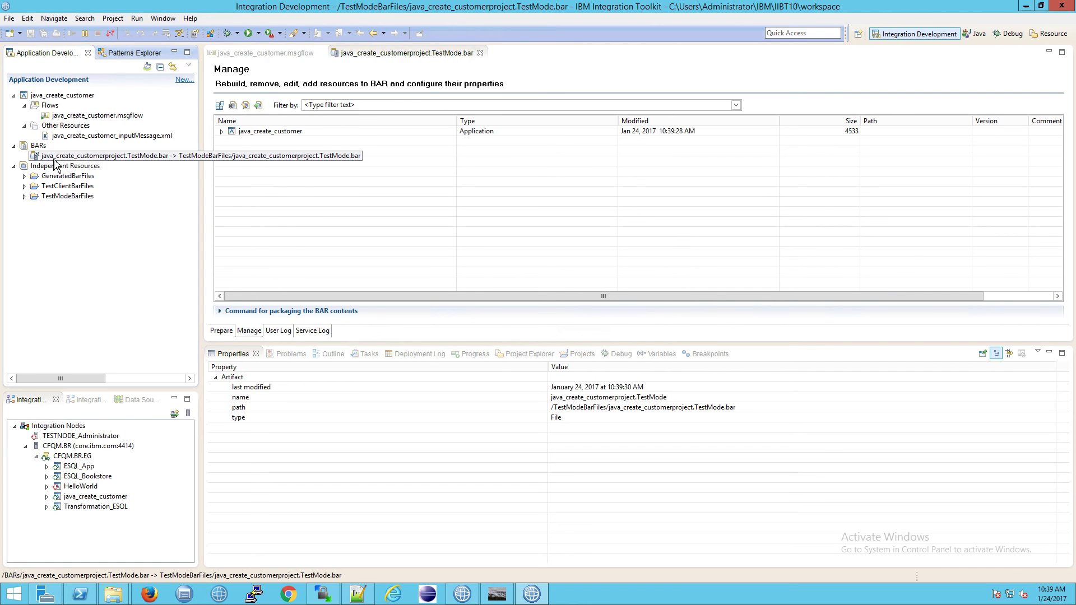
pyautogui.moveTo(64, 160); pyautogui.dragTo(84, 461)
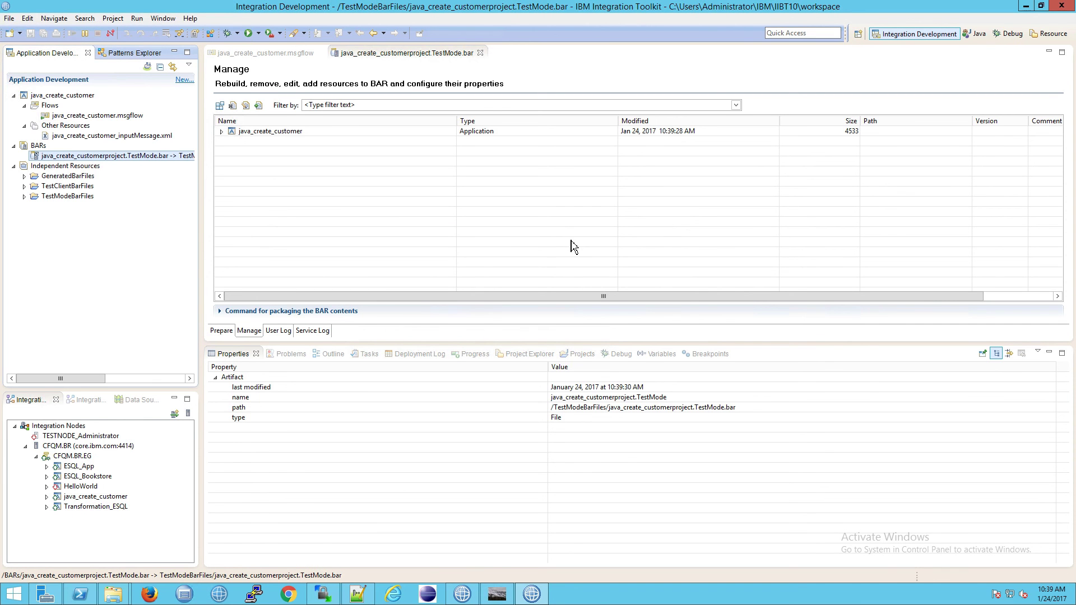
pyautogui.click(280, 57)
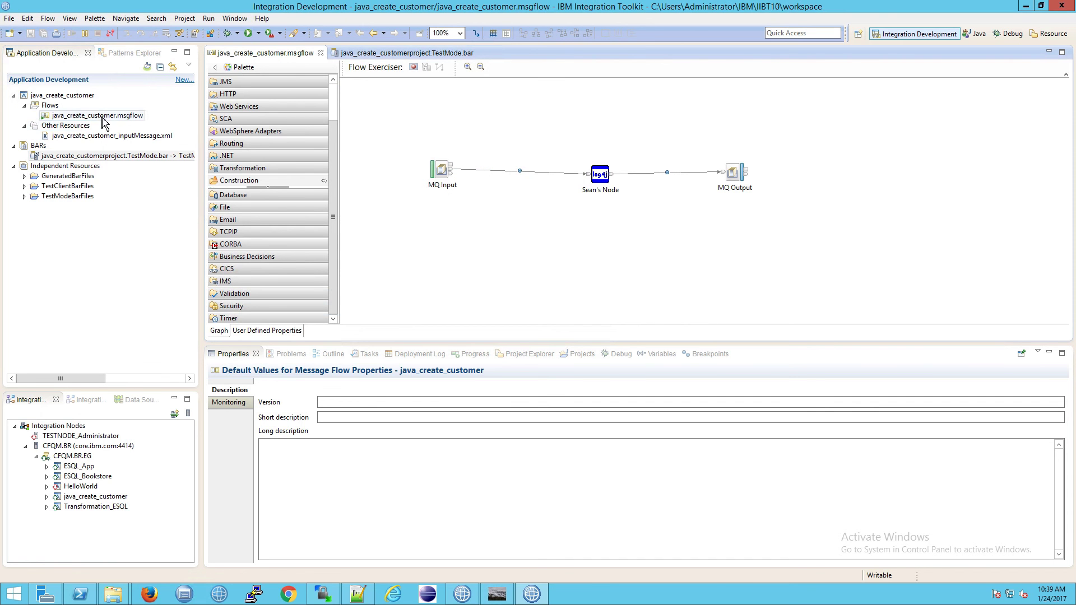
pyautogui.doubleClick(126, 155)
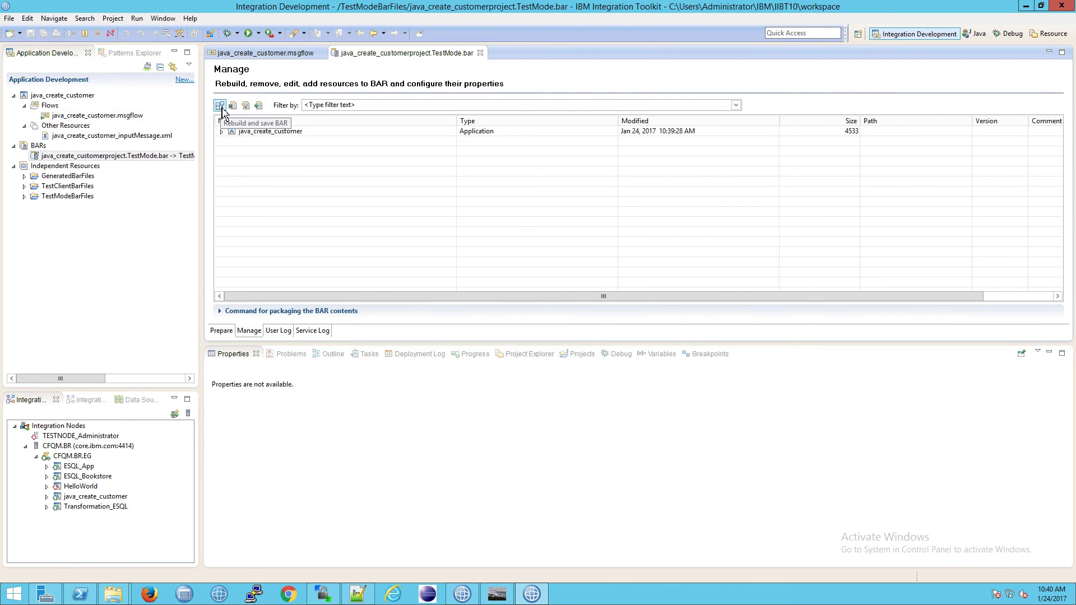
pyautogui.click(62, 158)
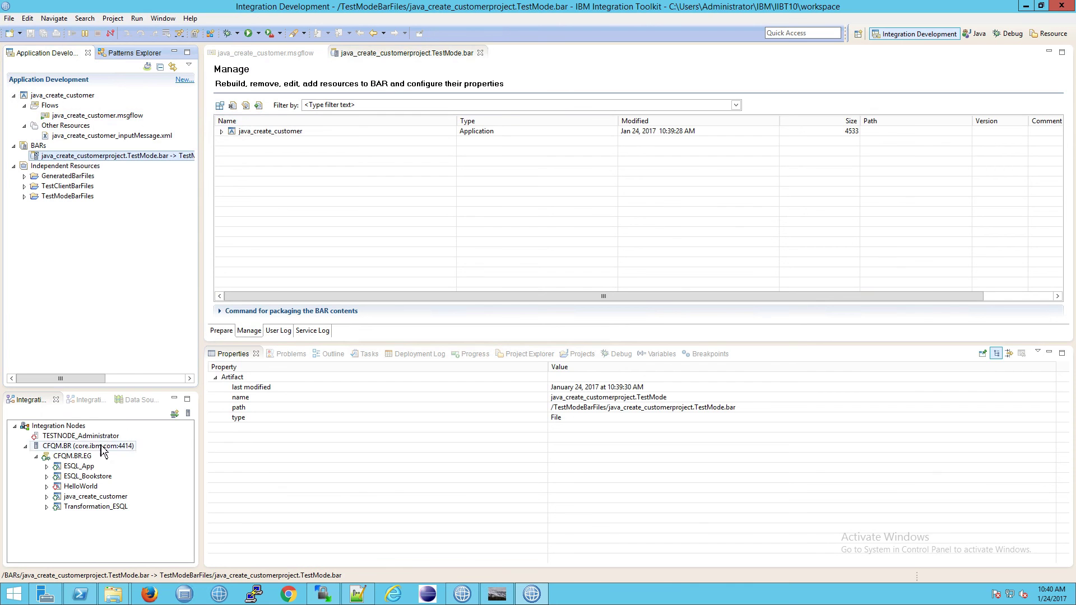